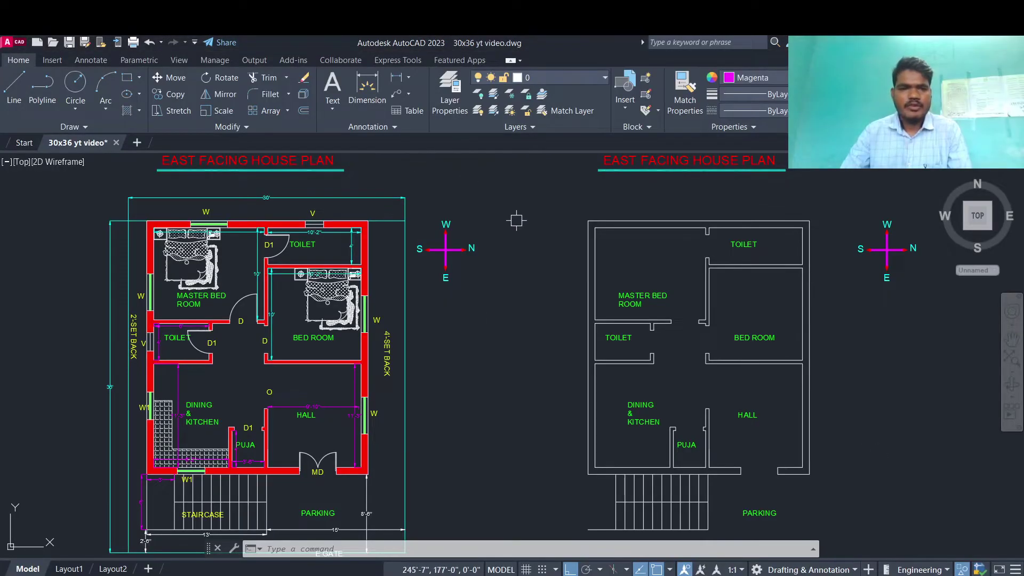
scroll(497, 204, "down", 2)
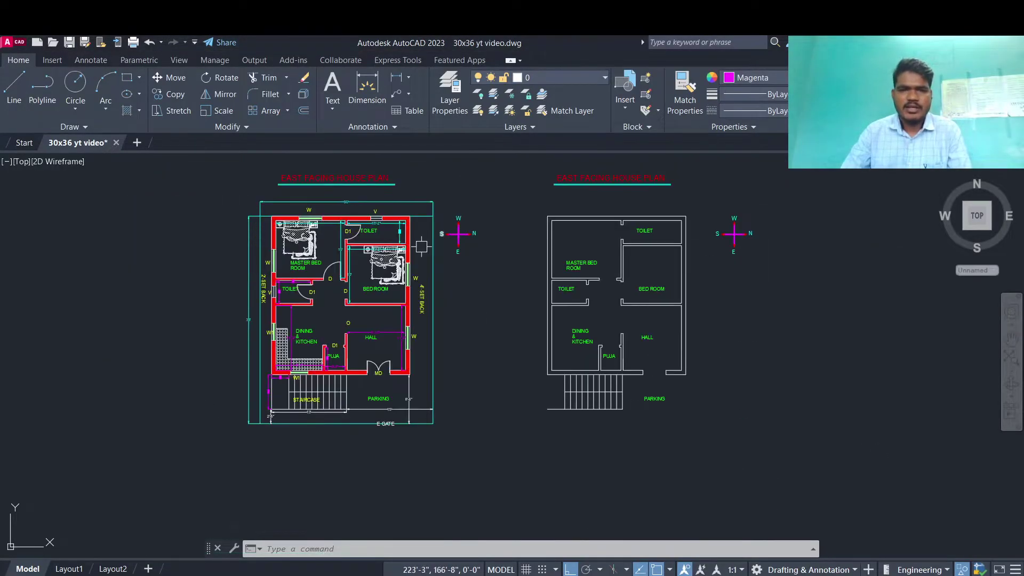
scroll(328, 272, "up", 2)
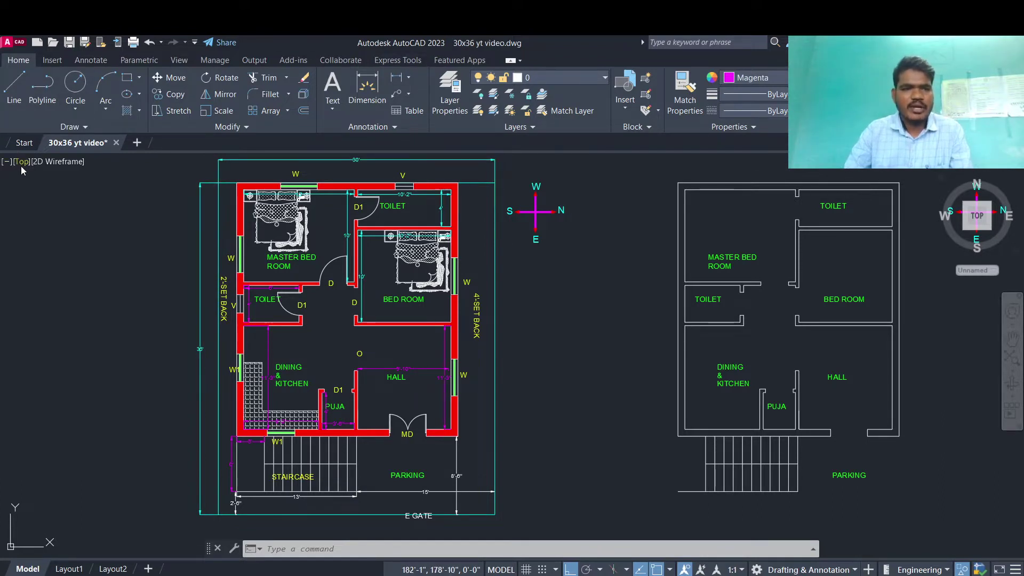
- Change both house plans to the SW Isometric view with the Realistic visual style
left_click(18, 163)
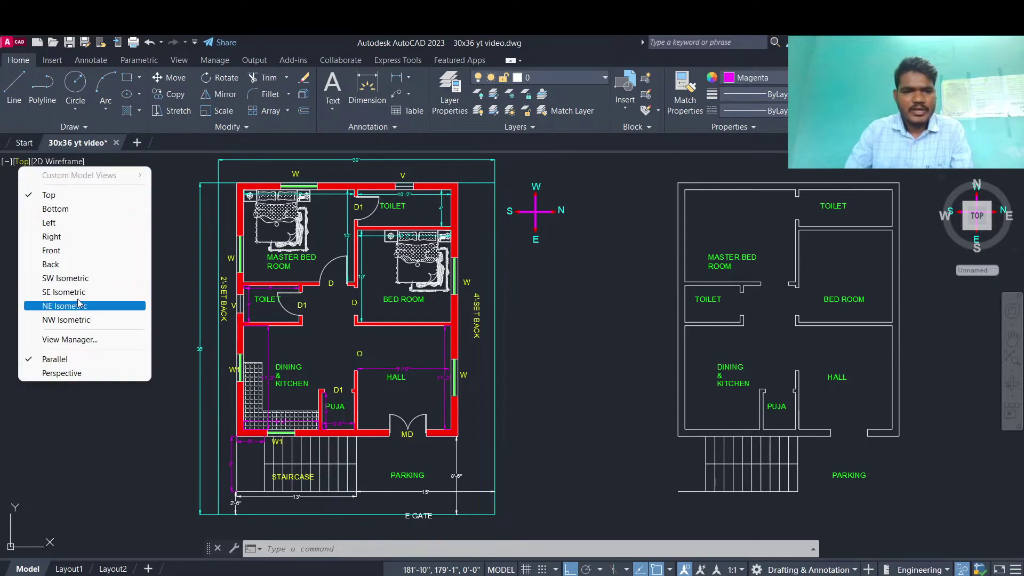
left_click(76, 279)
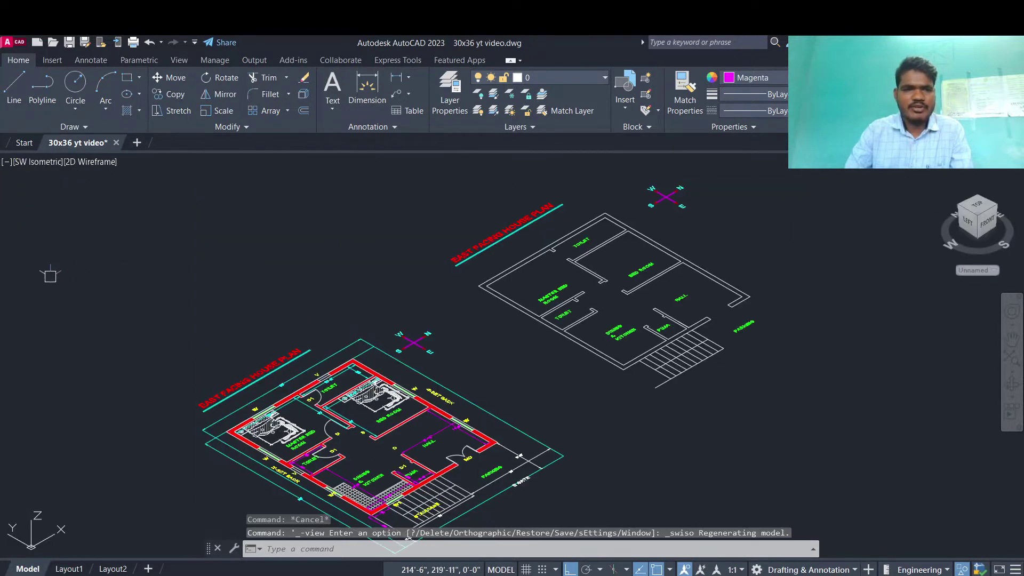
left_click(94, 162)
left_click(132, 236)
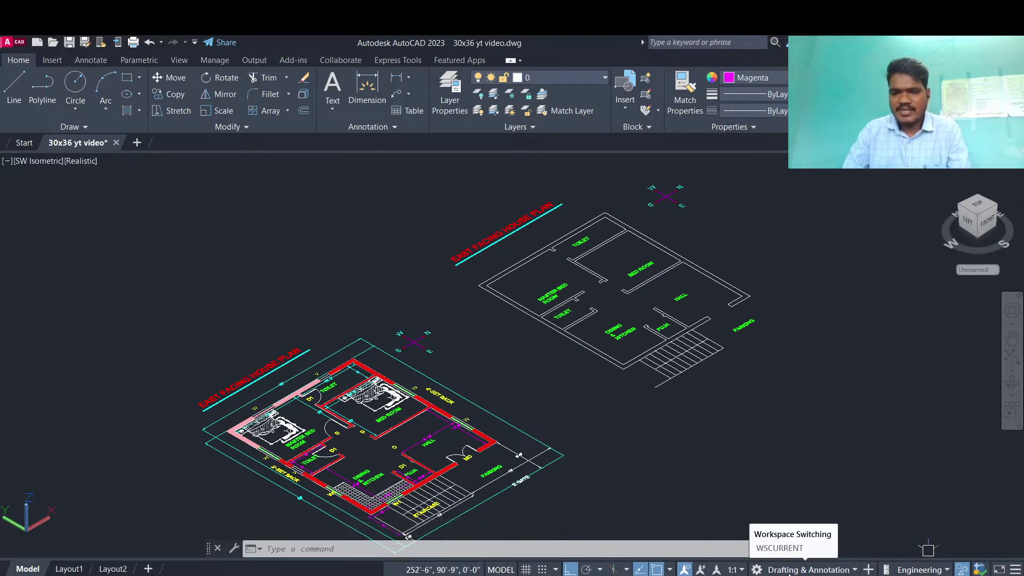
- Change the workspace from Drafting & Annotation to 3D Modeling
left_click(756, 570)
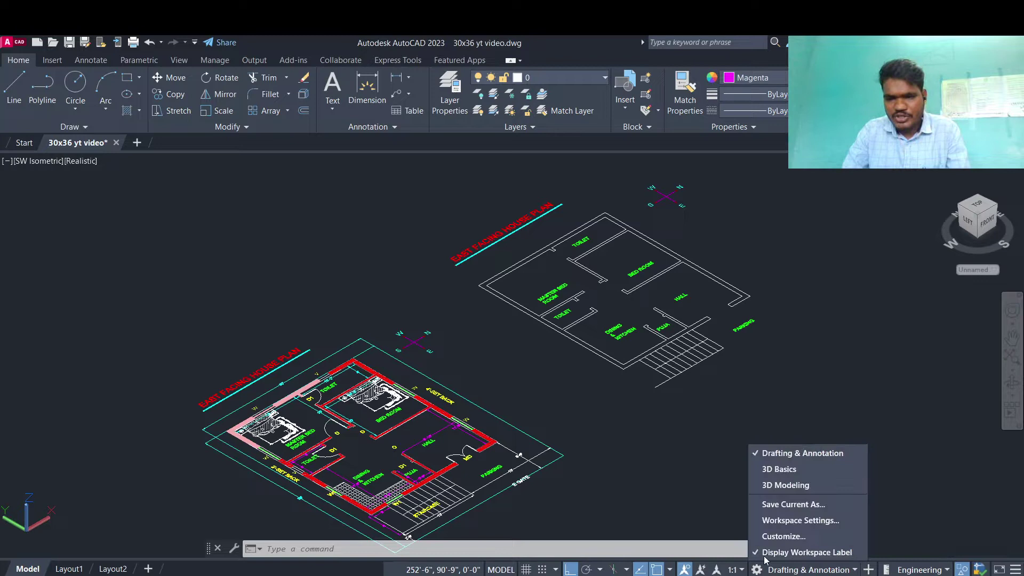
left_click(808, 490)
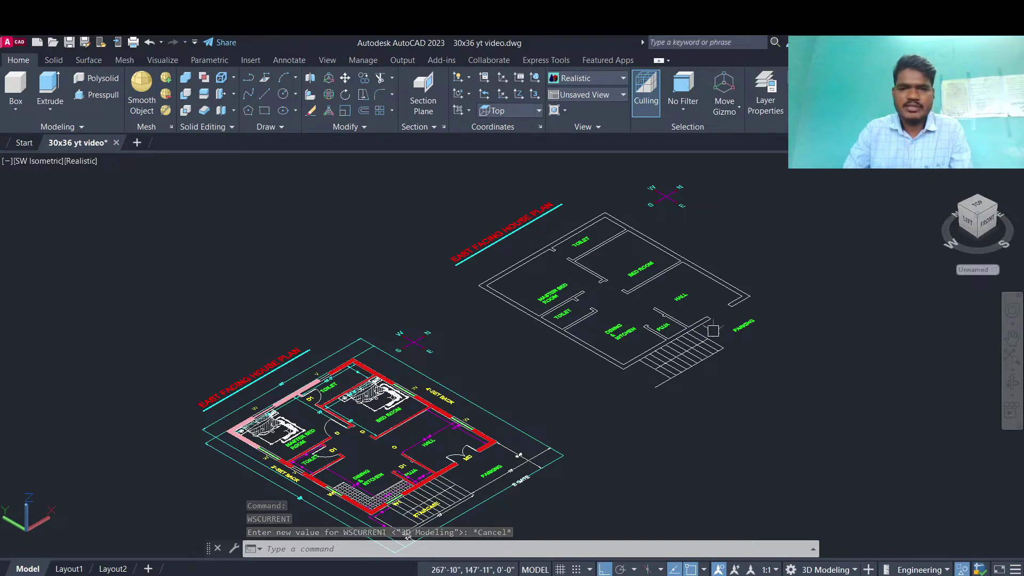
scroll(630, 265, "up", 2)
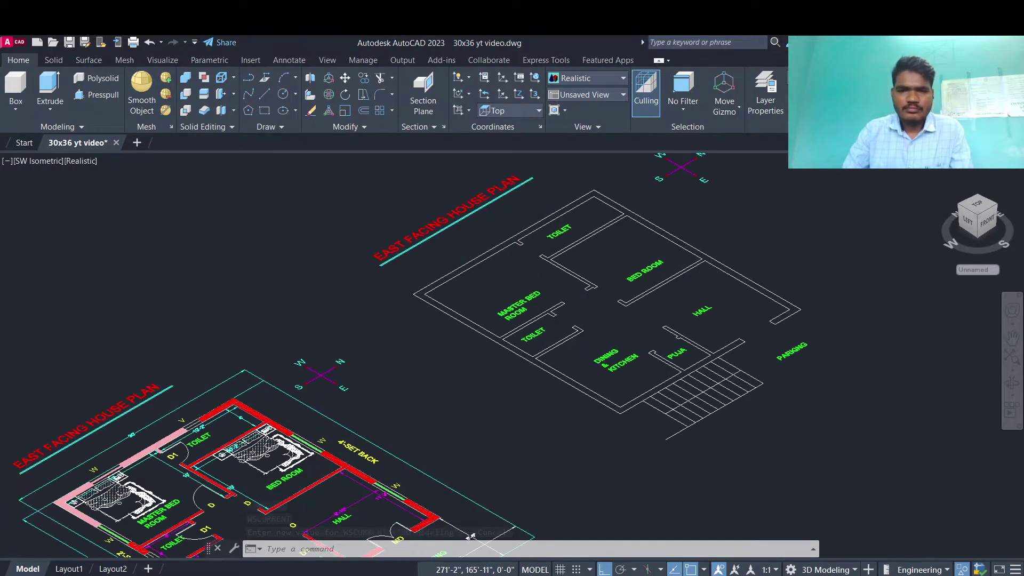
scroll(616, 258, "down", 4)
scroll(598, 252, "down", 2)
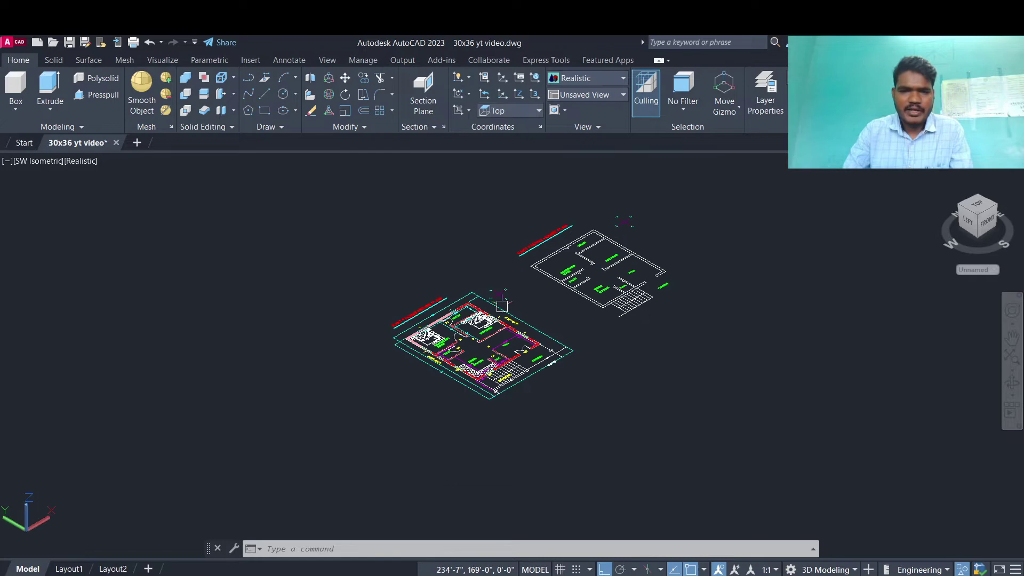
scroll(471, 324, "up", 3)
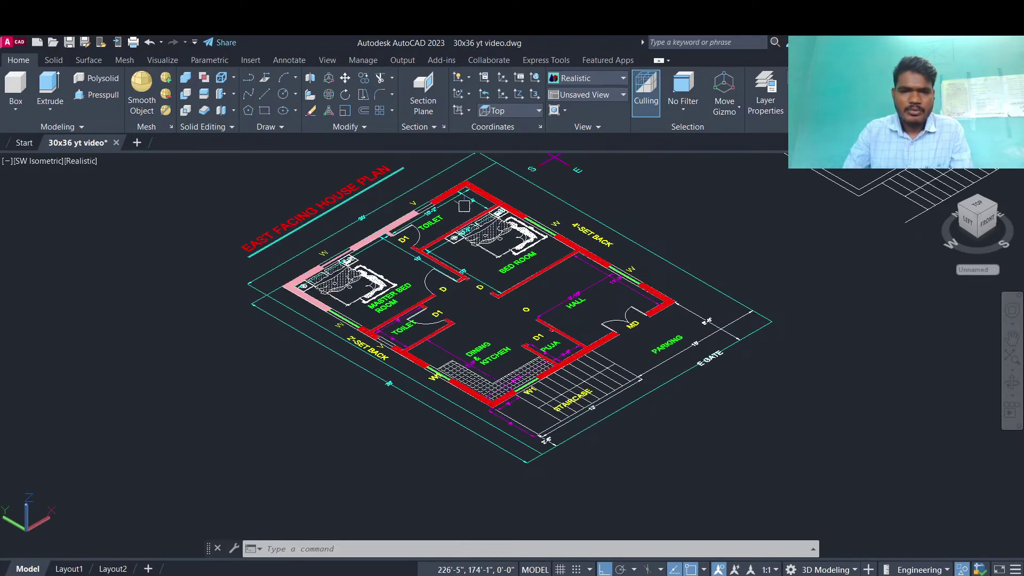
scroll(454, 221, "up", 3)
scroll(421, 264, "down", 2)
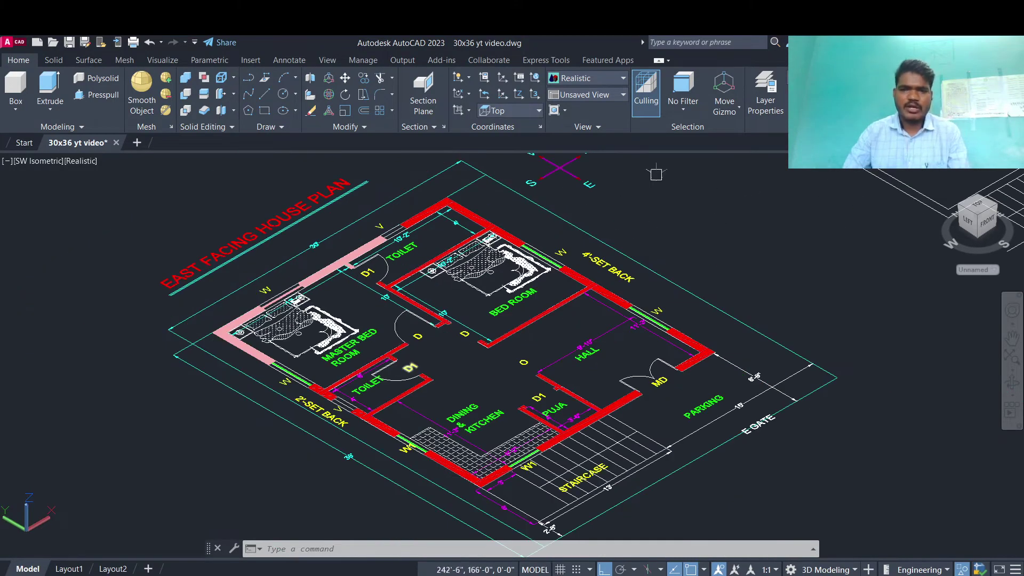
scroll(269, 328, "up", 3)
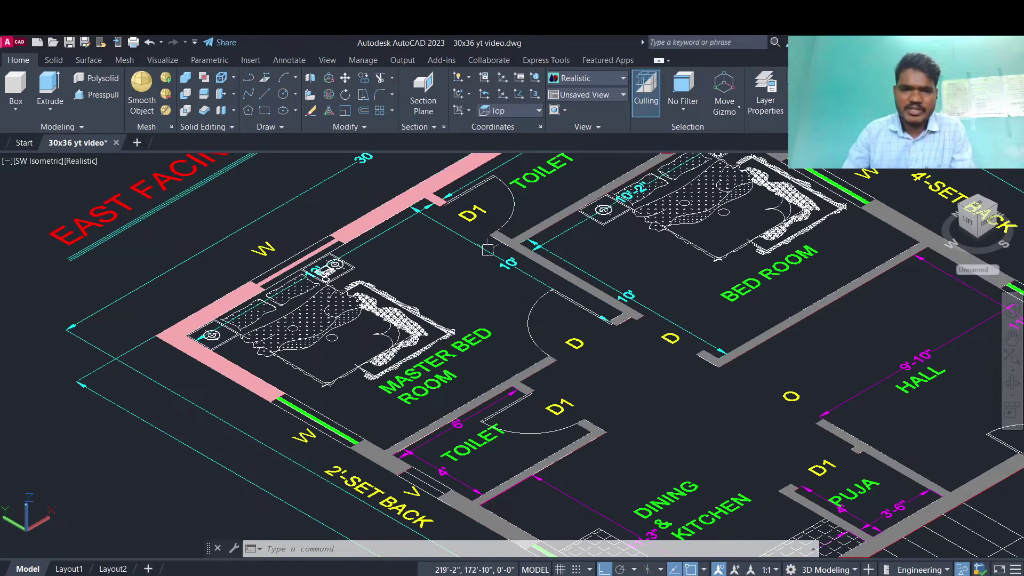
scroll(336, 341, "down", 2)
scroll(275, 384, "down", 2)
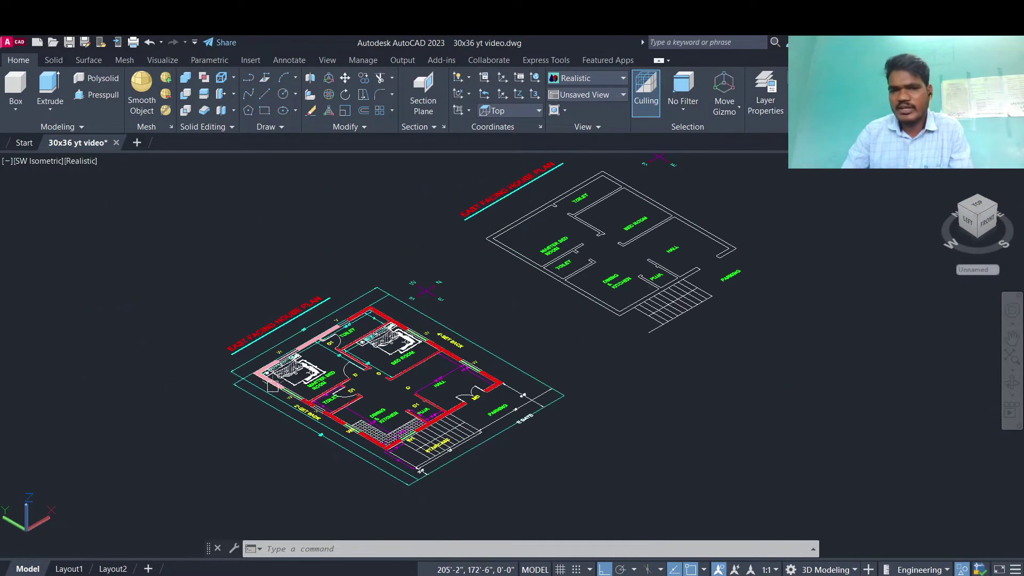
scroll(596, 181, "up", 5)
scroll(472, 248, "down", 3)
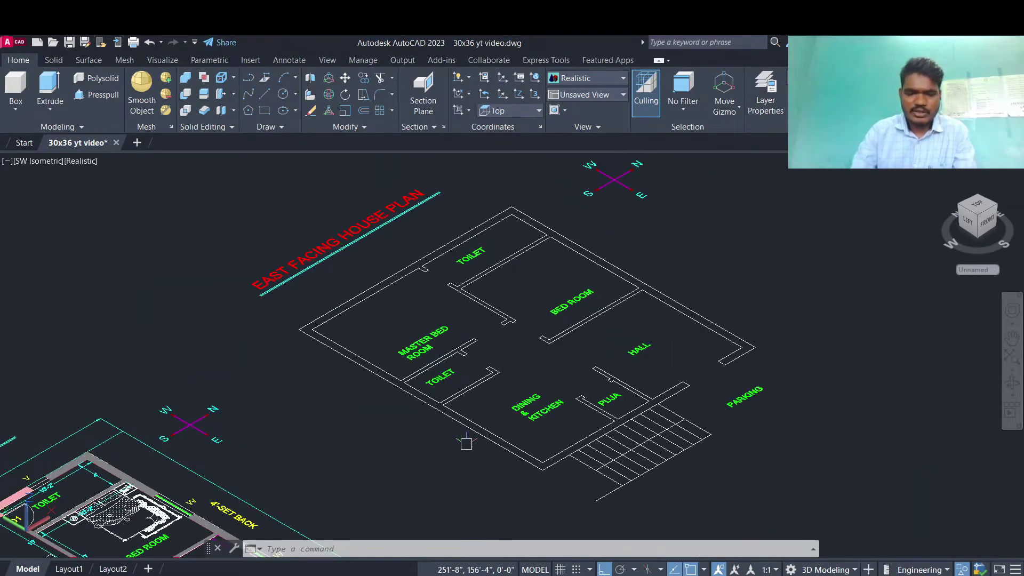
- Start PRESSPULL, cancel the mistaken pick near the Puja room, and restart it
key("Escape")
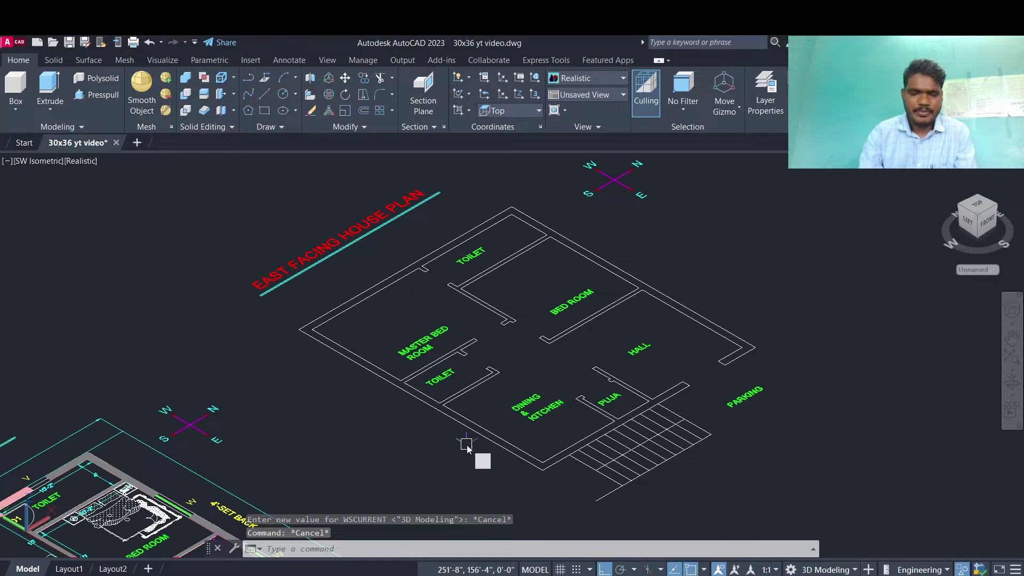
type("PRES")
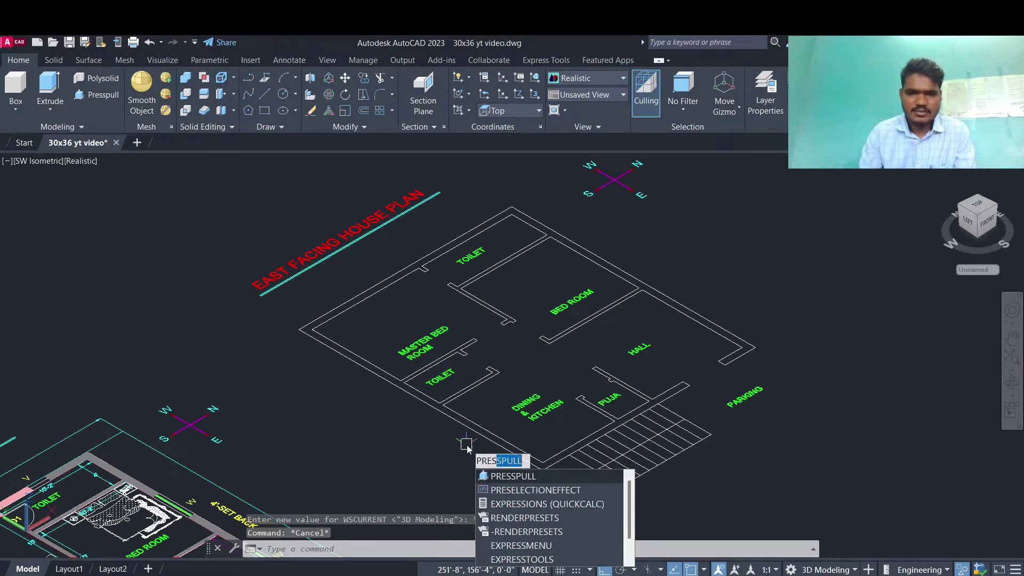
key("Escape")
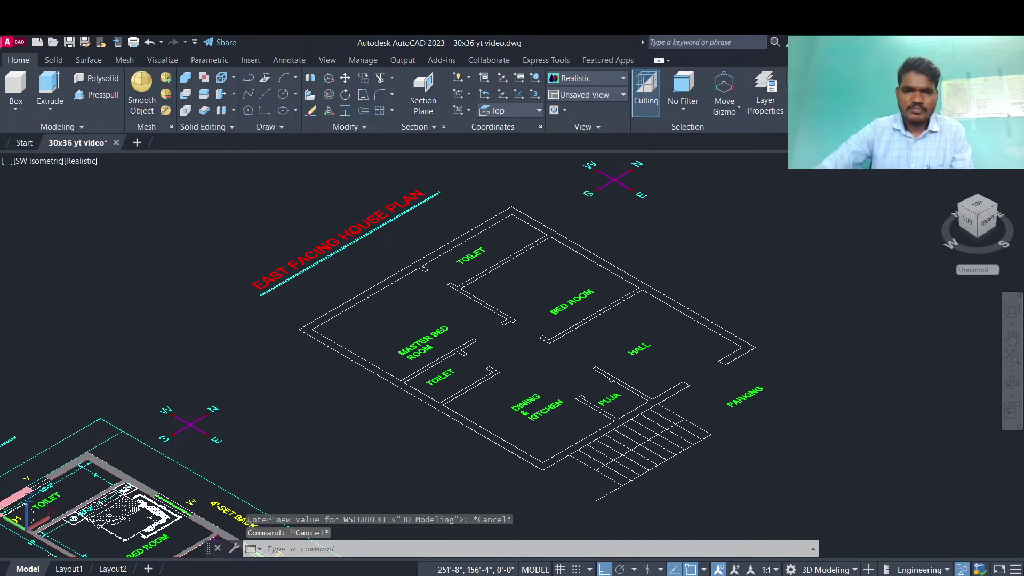
key("Return")
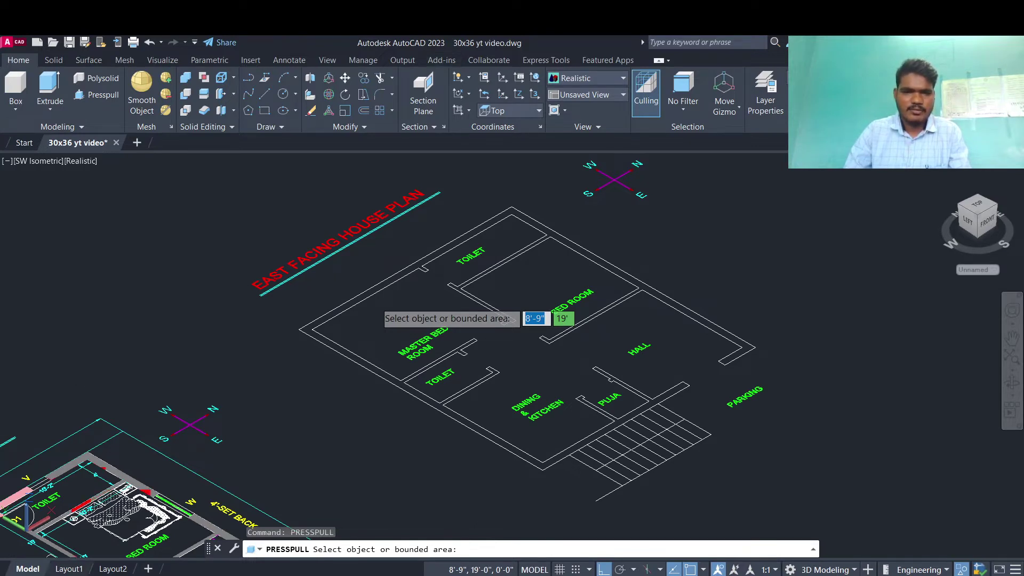
mouse_move(68, 569)
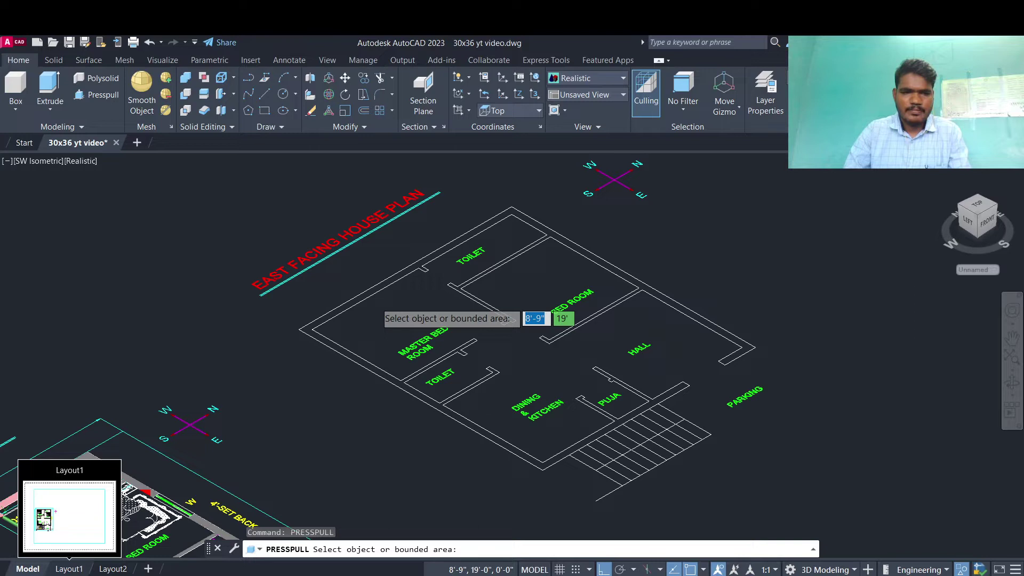
left_click(640, 377)
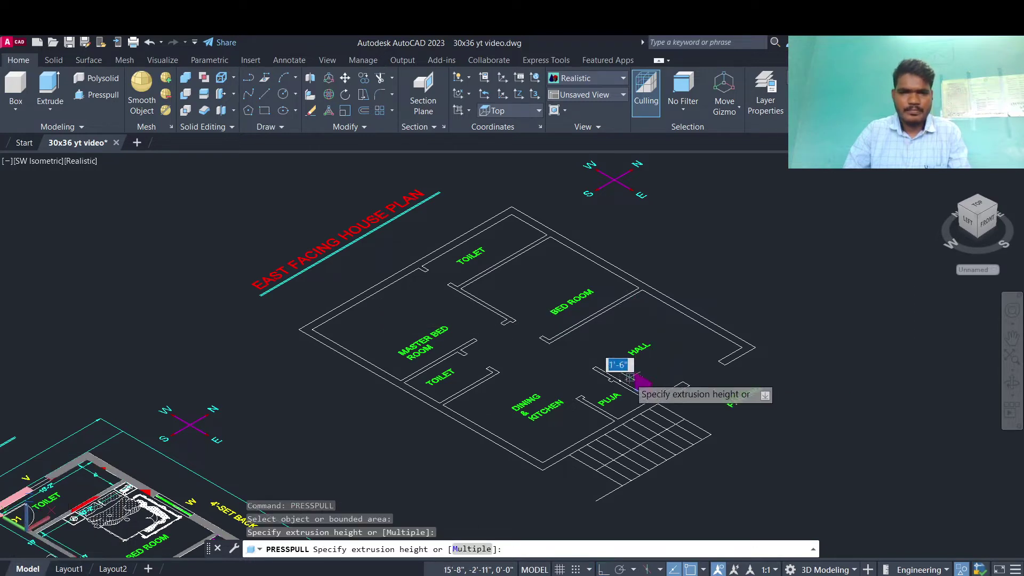
key("Escape")
key("Escape")
key("Escape")
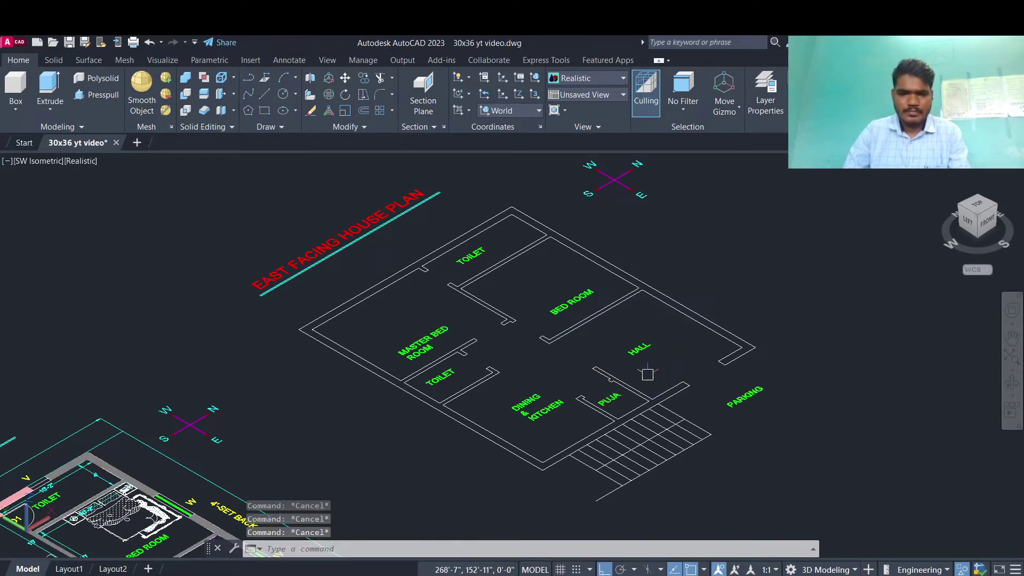
type("pres")
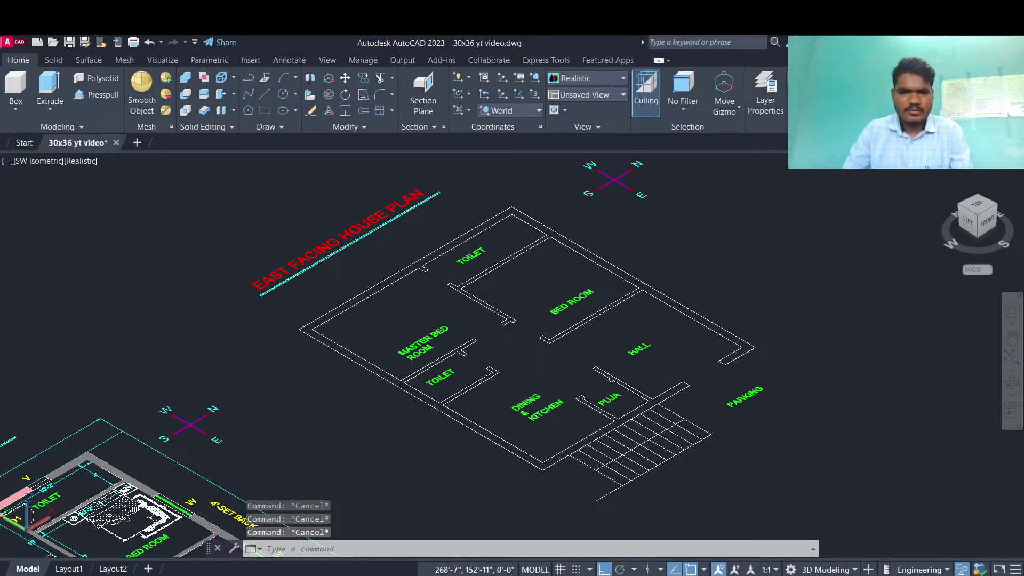
key("Return")
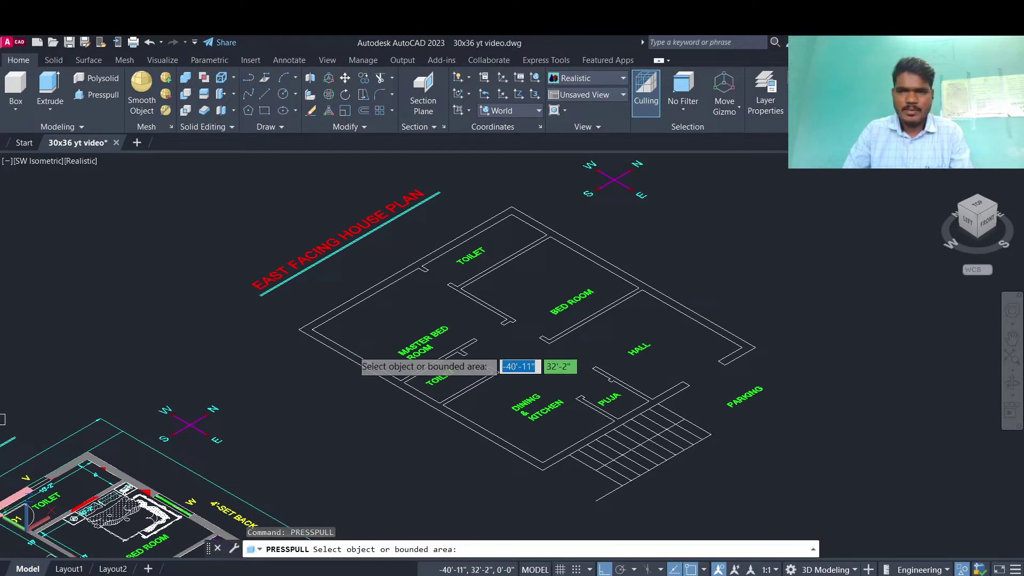
- Press-pull the wall outline upward to a 10 ft wall height
left_click(512, 332)
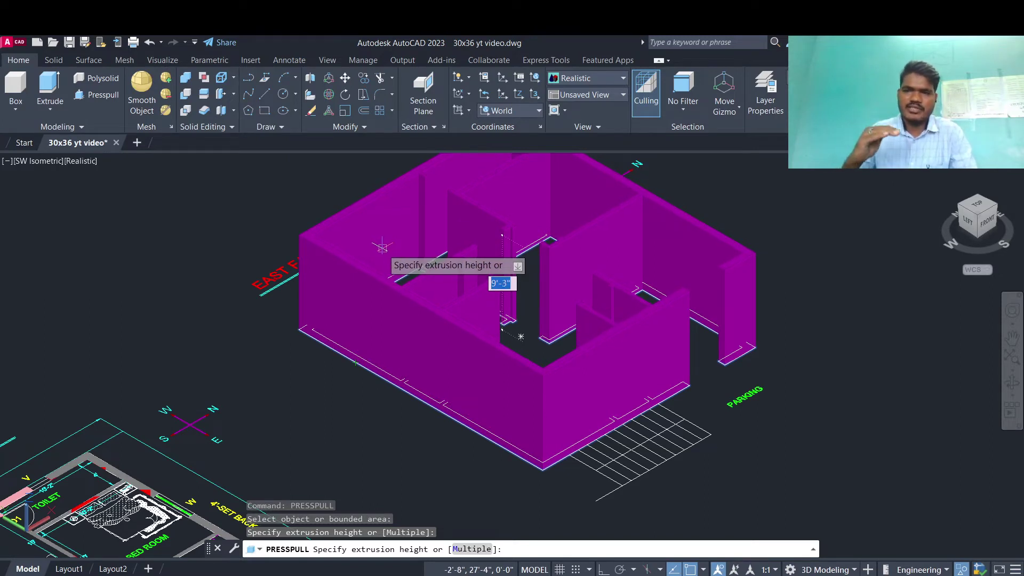
type("10")
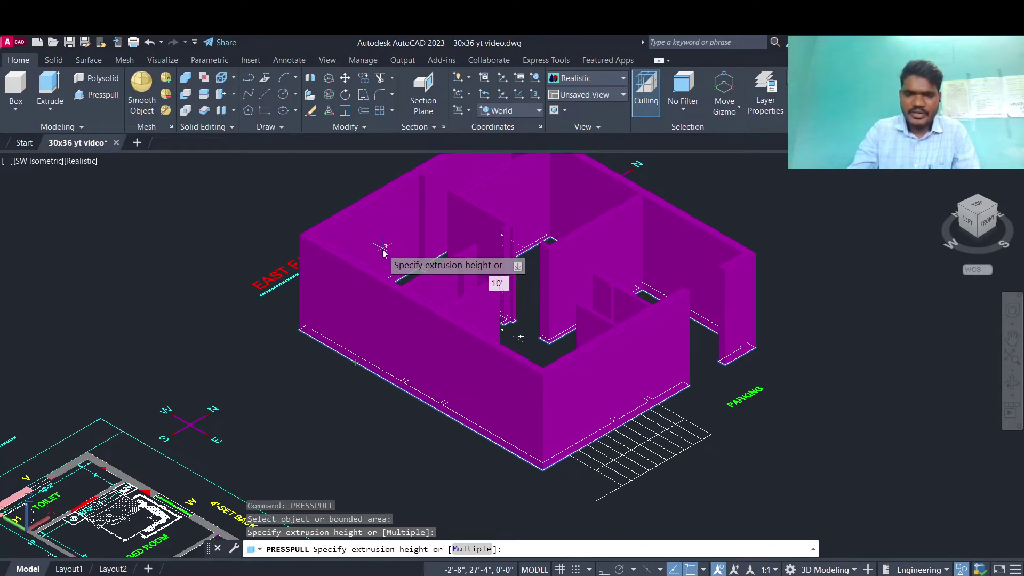
key("Return")
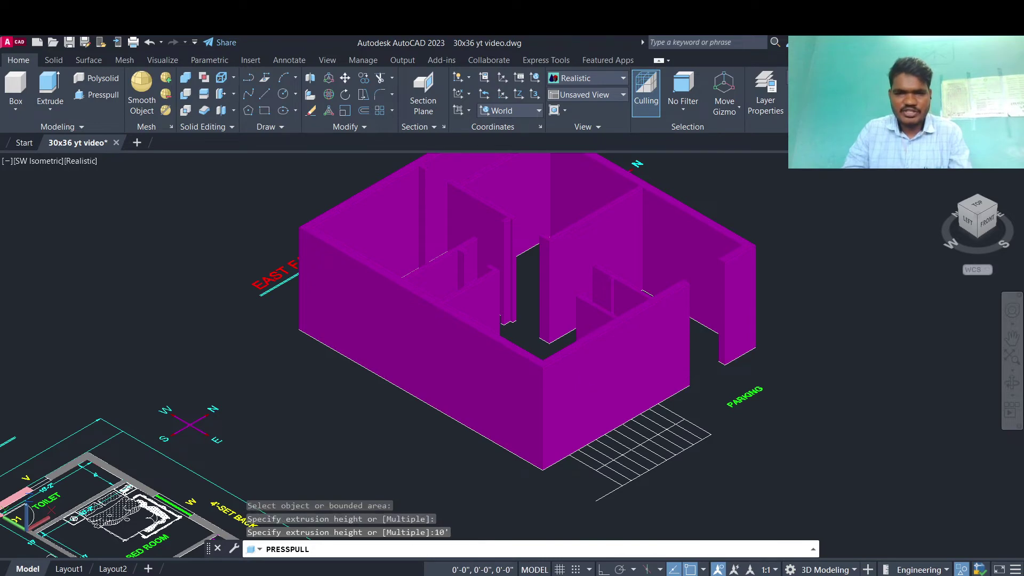
scroll(581, 376, "down", 3)
key("Escape")
key("Escape")
key("Escape")
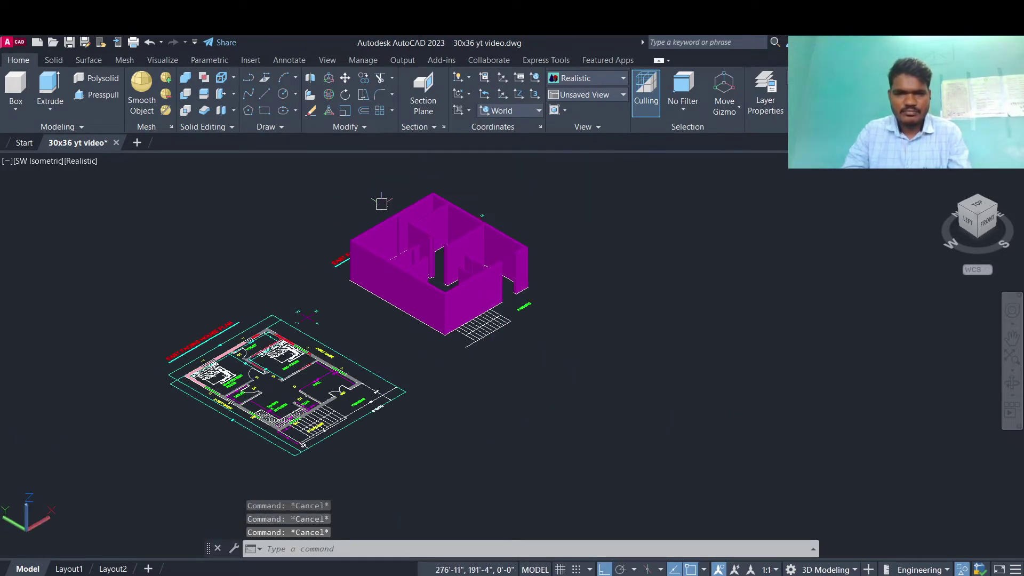
scroll(480, 296, "up", 4)
scroll(530, 344, "down", 2)
- Orbit around the walled model to inspect it, then return to SW Isometric
middle_click_drag(527, 367, 536, 402, "shift")
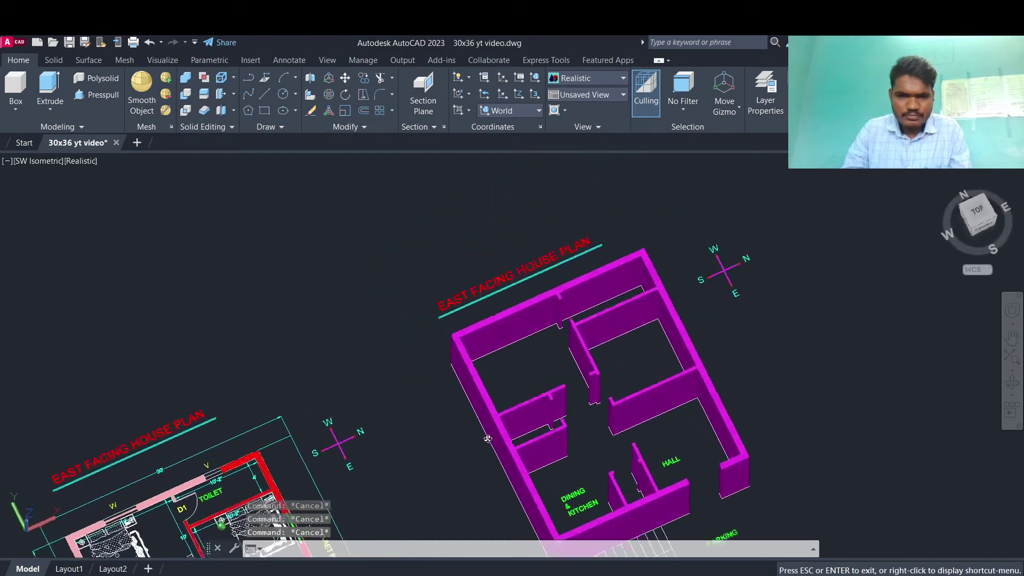
scroll(536, 403, "down", 3)
scroll(544, 384, "up", 2)
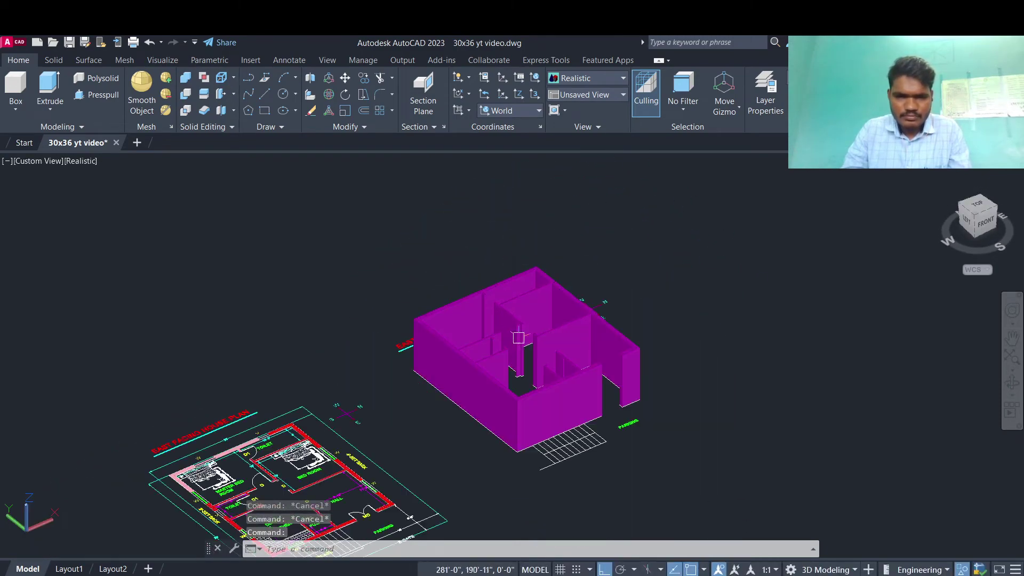
scroll(560, 352, "up", 1)
scroll(580, 319, "up", 2)
middle_click_drag(579, 319, 573, 323, "shift")
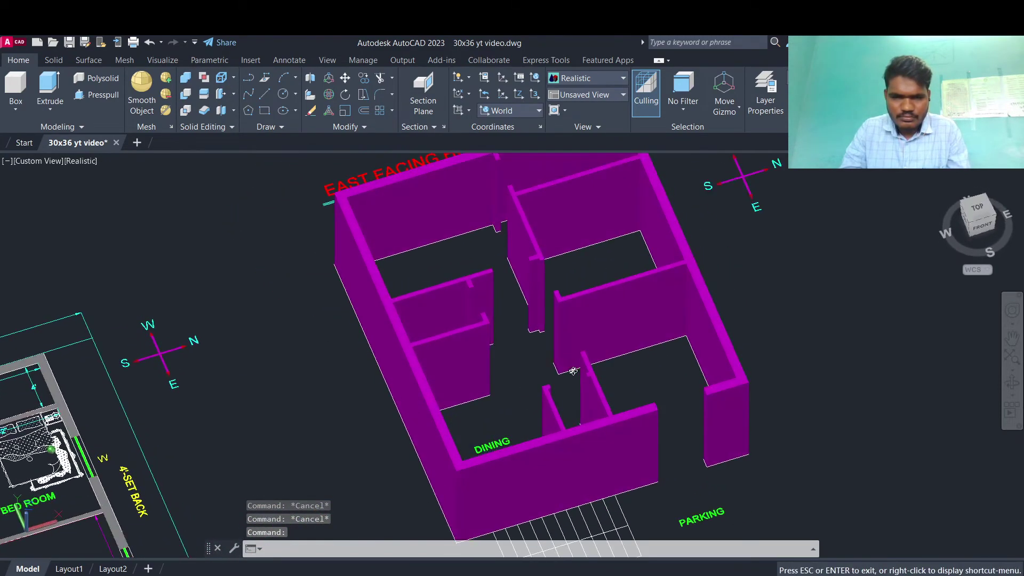
scroll(572, 324, "down", 2)
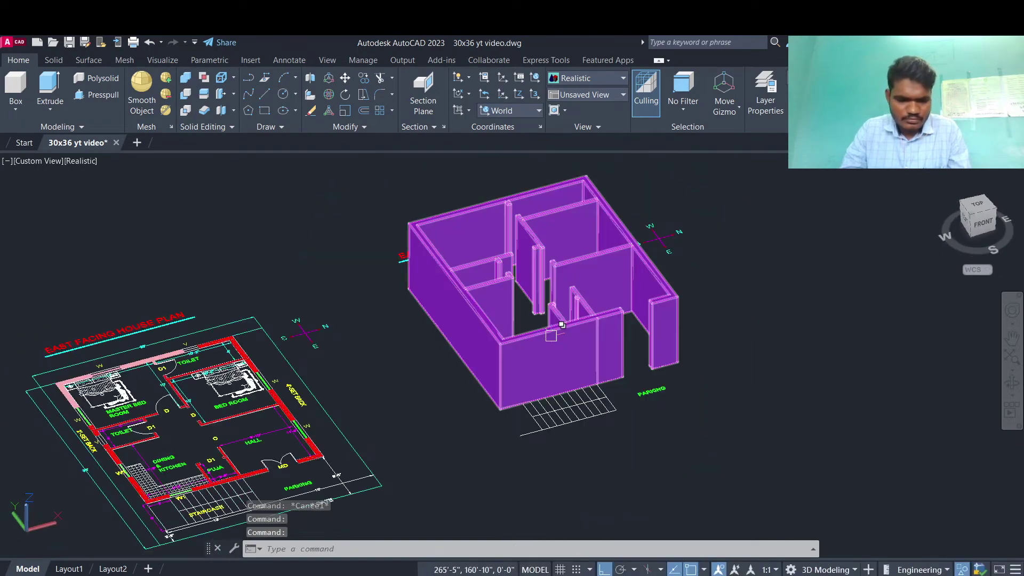
mouse_move(551, 335)
middle_mouse_down("shift")
mouse_move(547, 309)
mouse_move(535, 406)
mouse_move(519, 413)
middle_mouse_up("shift")
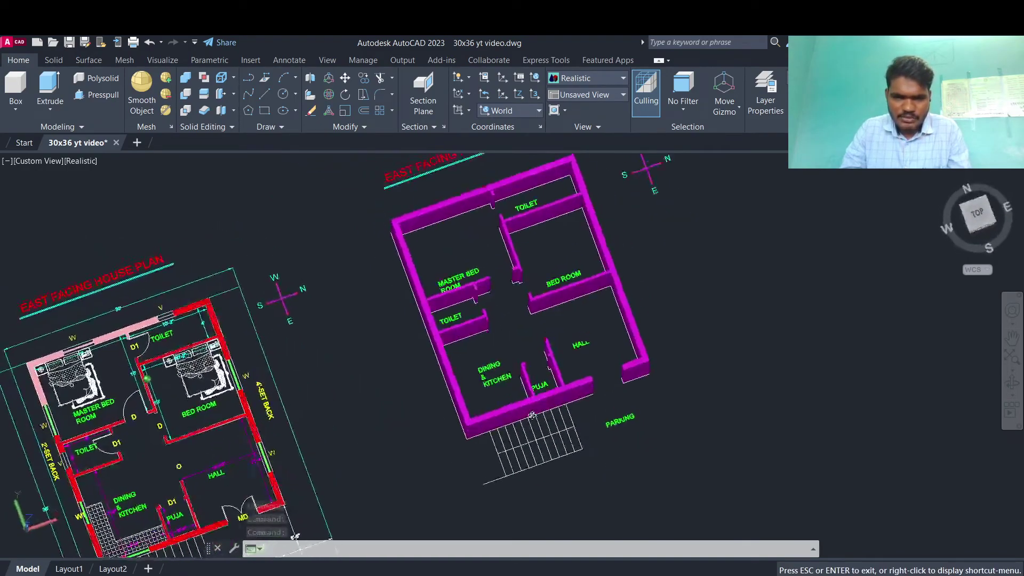
mouse_move(518, 413)
middle_mouse_down("shift")
mouse_move(503, 401)
mouse_move(534, 386)
mouse_move(528, 396)
middle_mouse_up("shift")
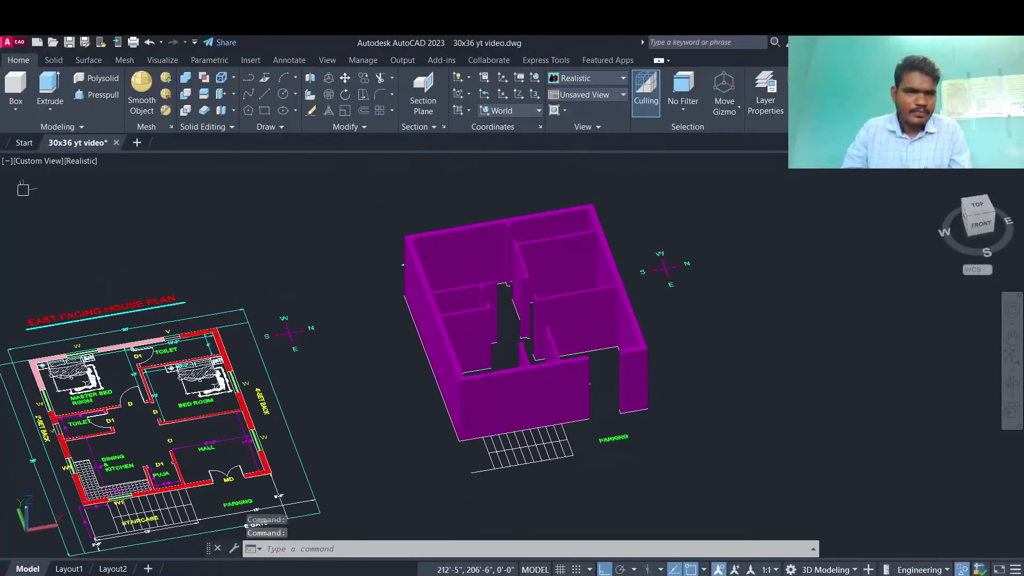
left_click(39, 161)
left_click(86, 277)
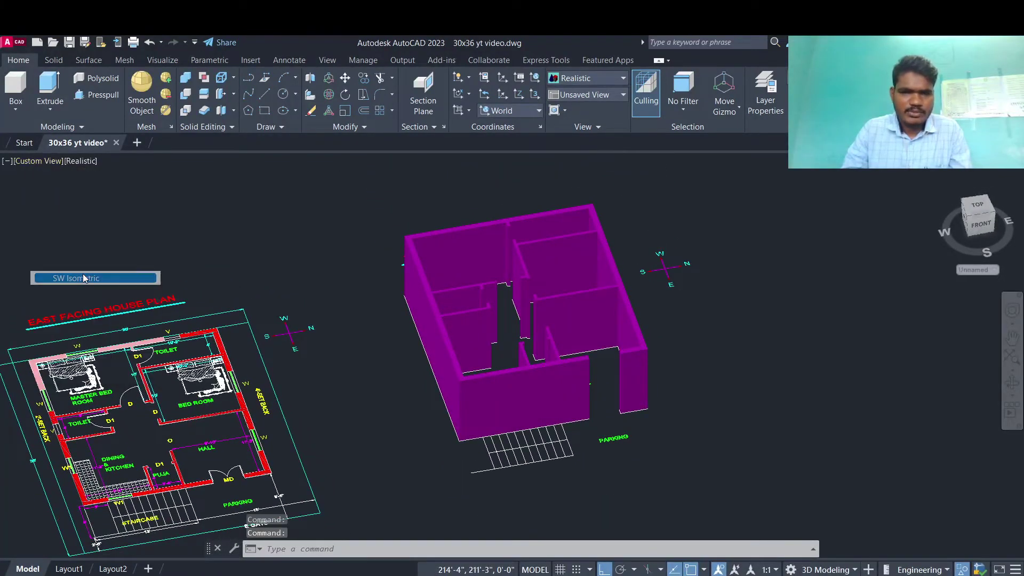
scroll(484, 314, "up", 1)
scroll(484, 314, "up", 2)
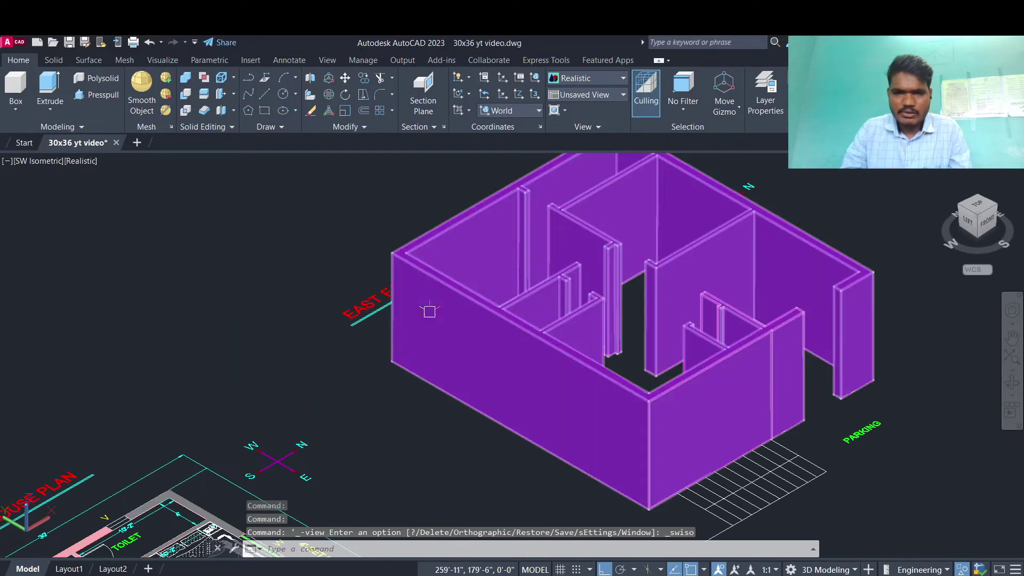
scroll(480, 276, "down", 4)
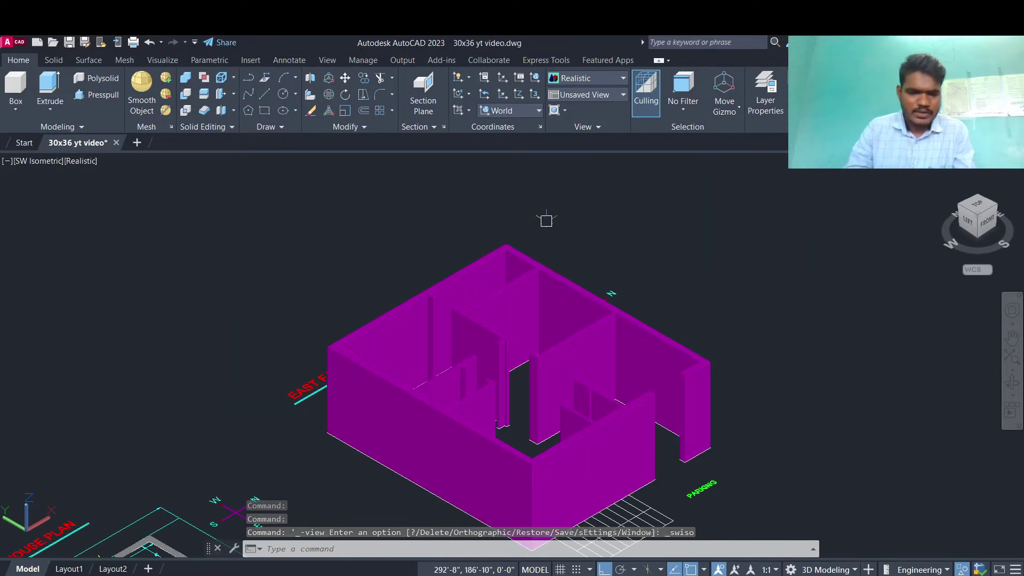
- Draw a PL polyline through the five top wall corners, including the front step-in
key("Escape")
key("Escape")
type("l")
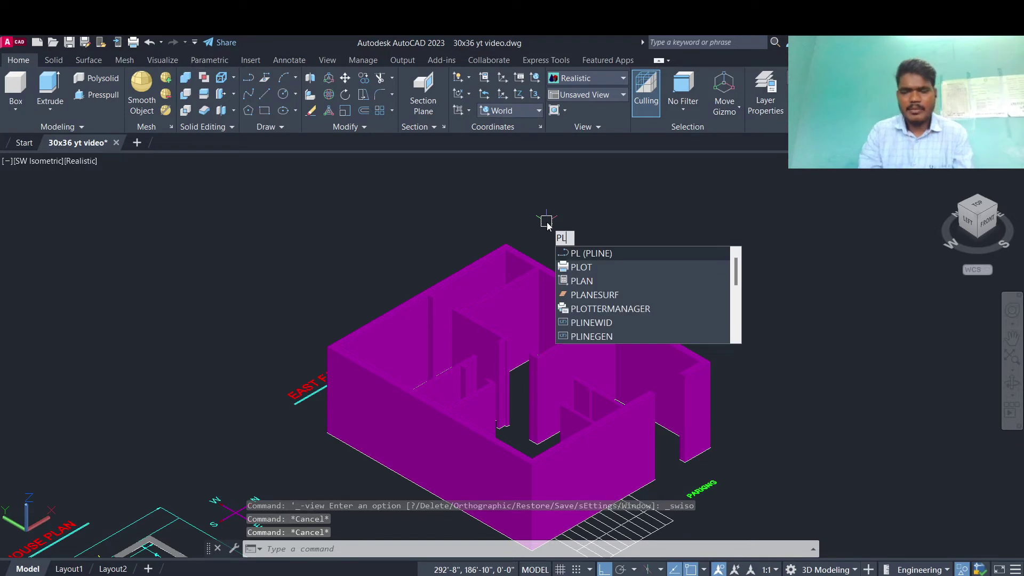
key("Return")
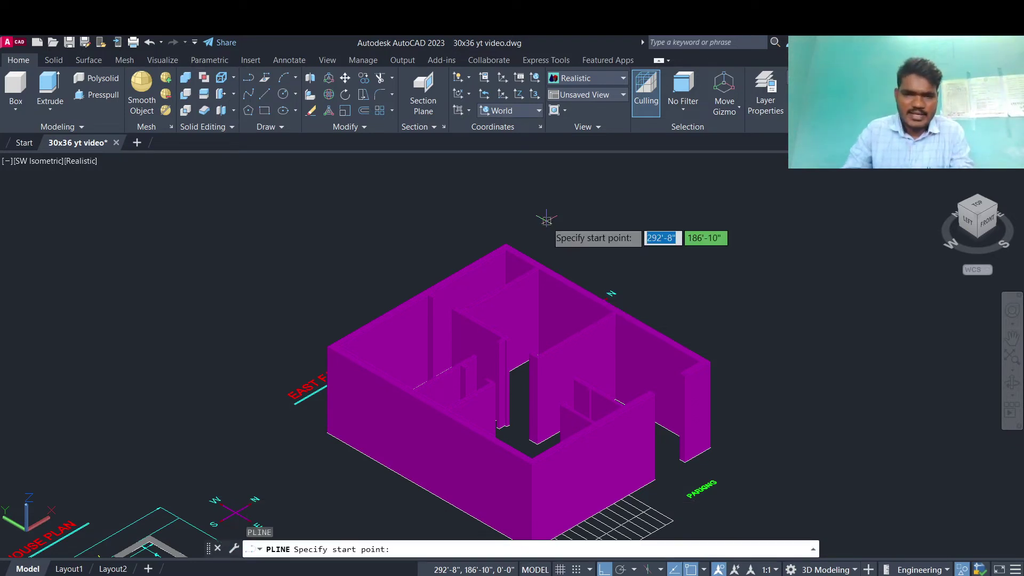
left_click(505, 240)
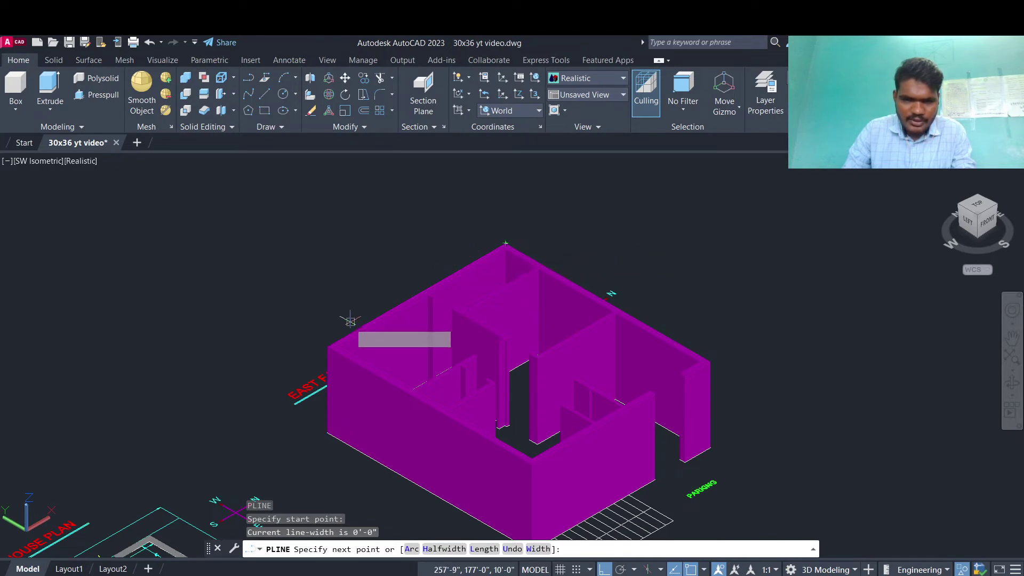
left_click(319, 344)
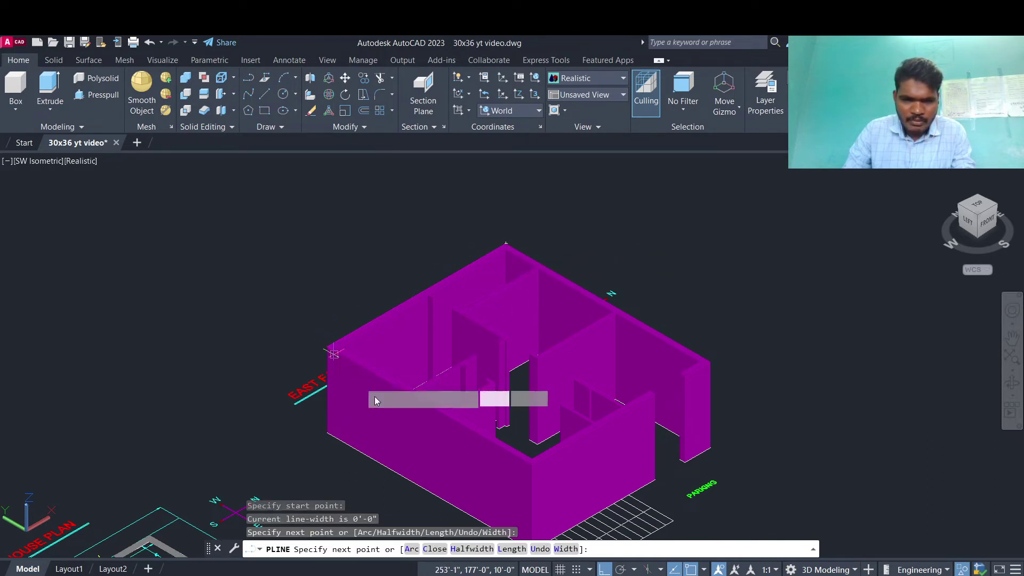
left_click(532, 464)
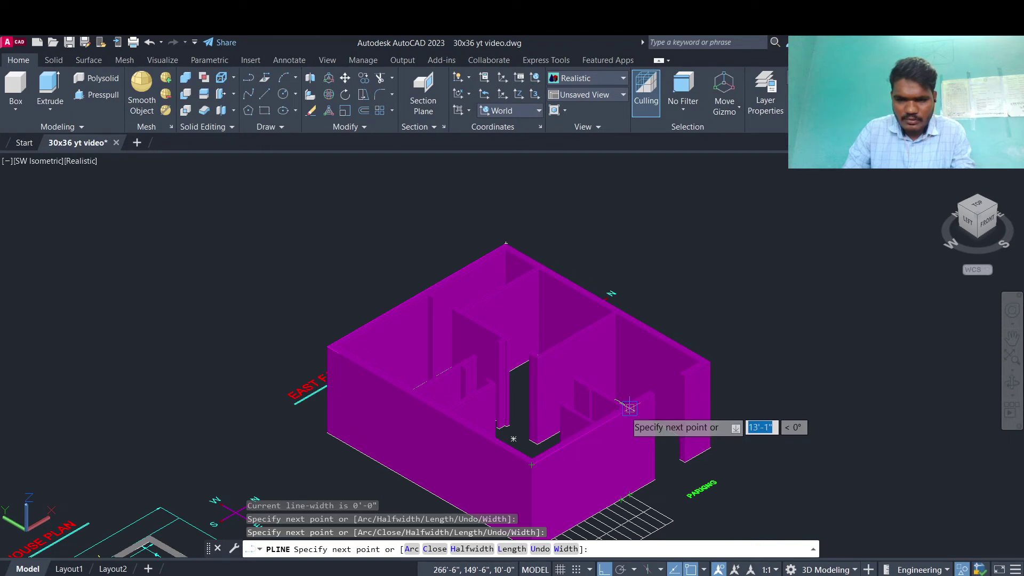
left_click(629, 408)
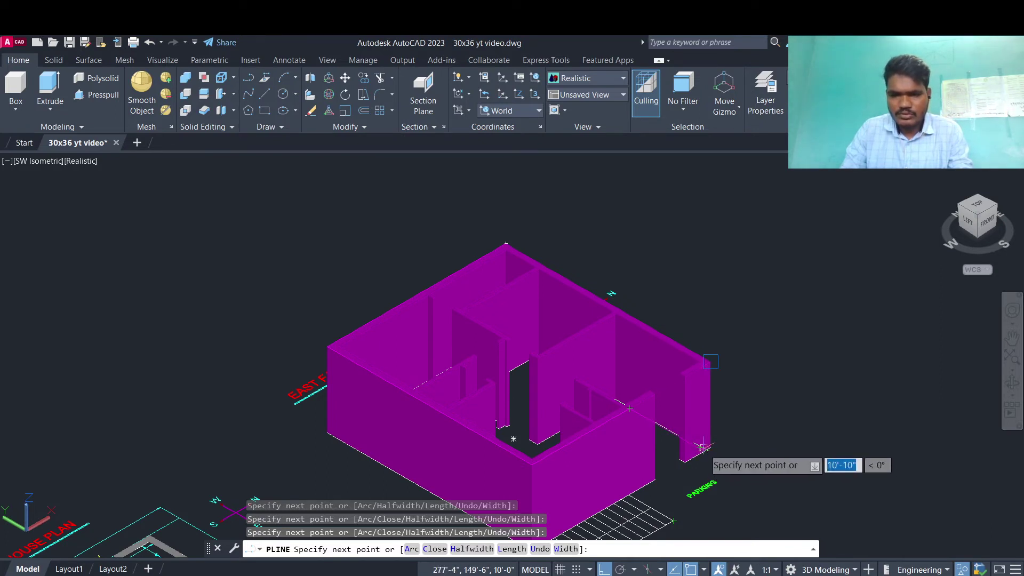
left_click(701, 451)
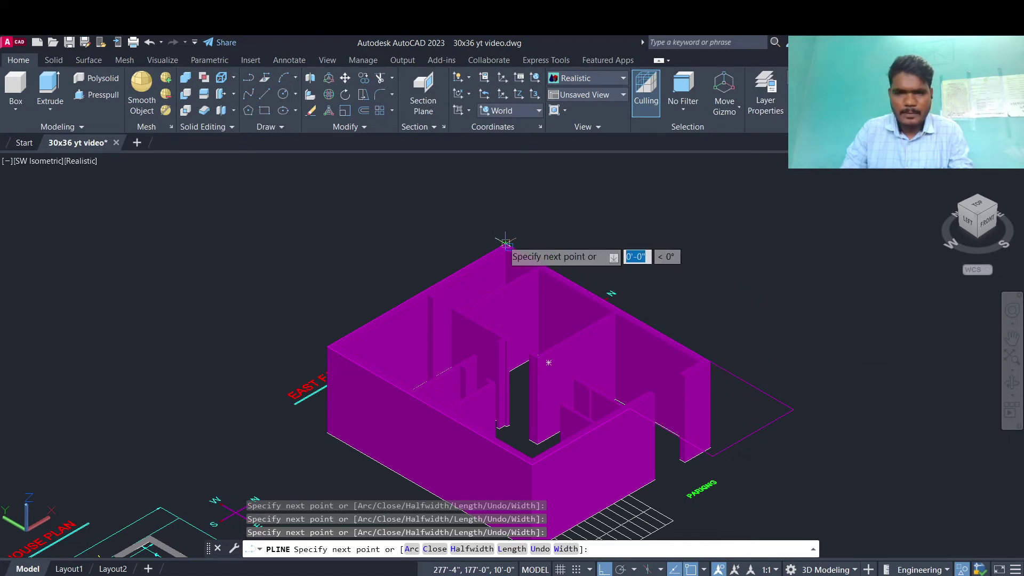
key("Return")
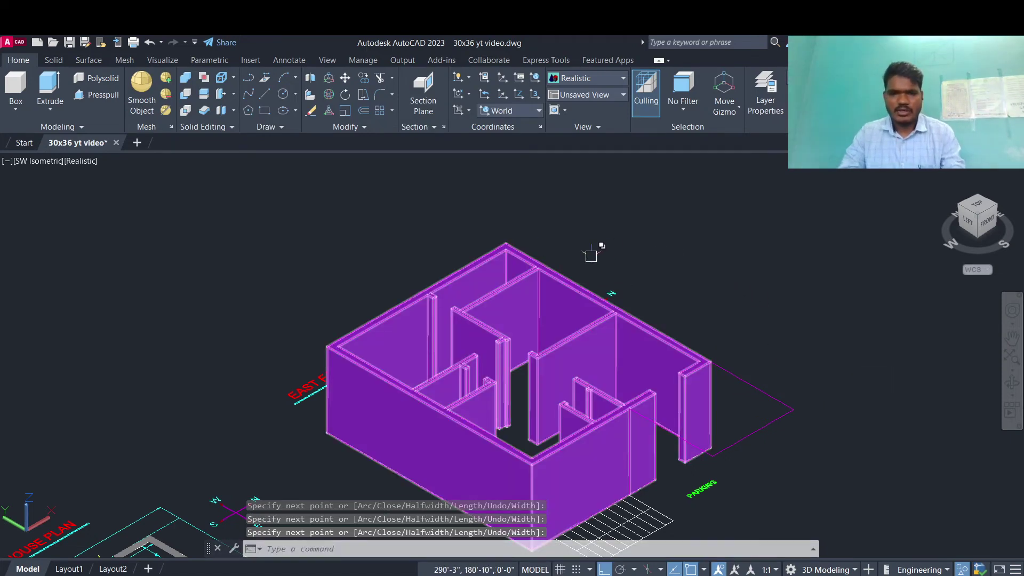
scroll(662, 254, "down", 3)
scroll(744, 277, "up", 1)
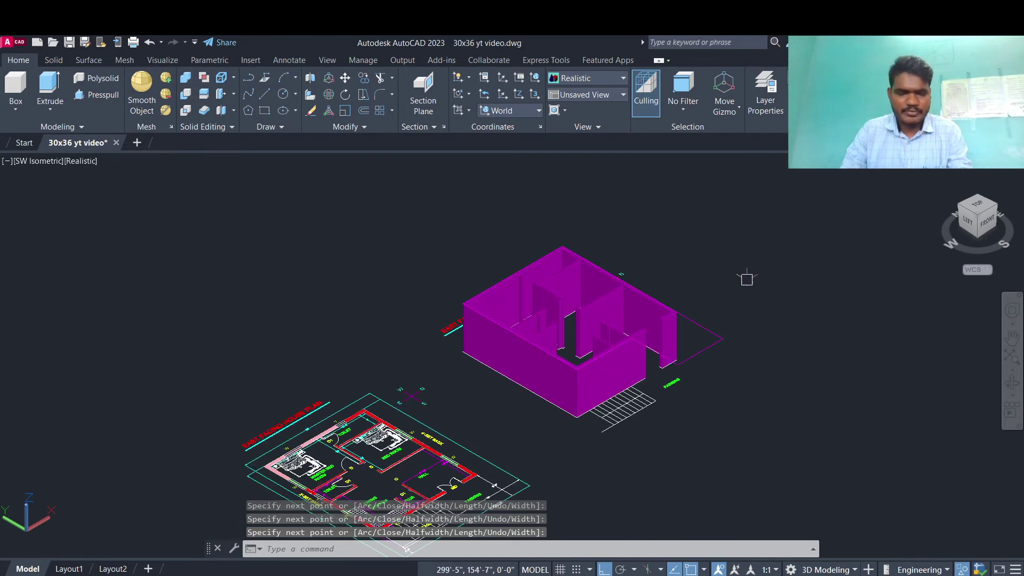
key("Escape")
key("Escape")
key("Escape")
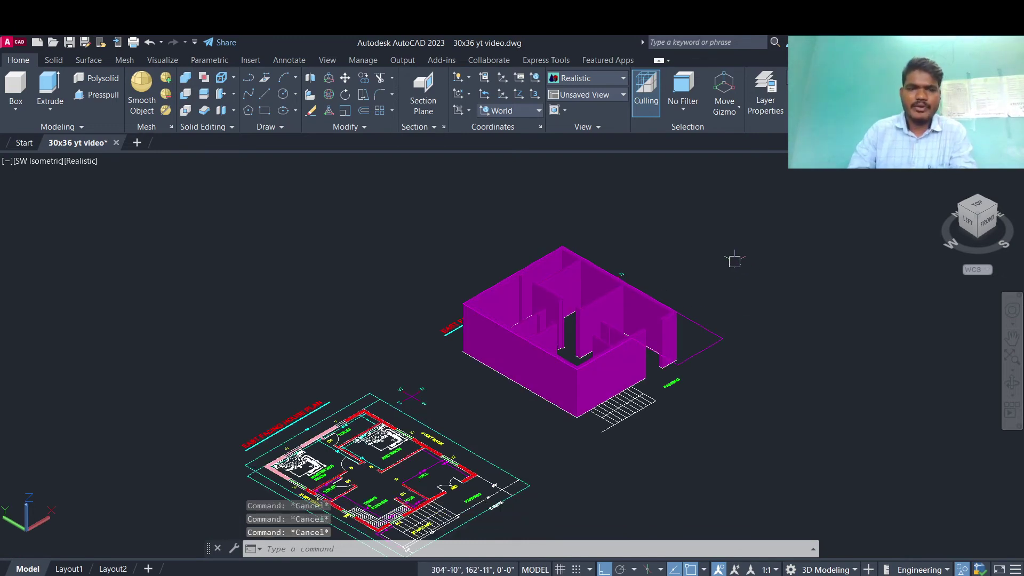
type("ex")
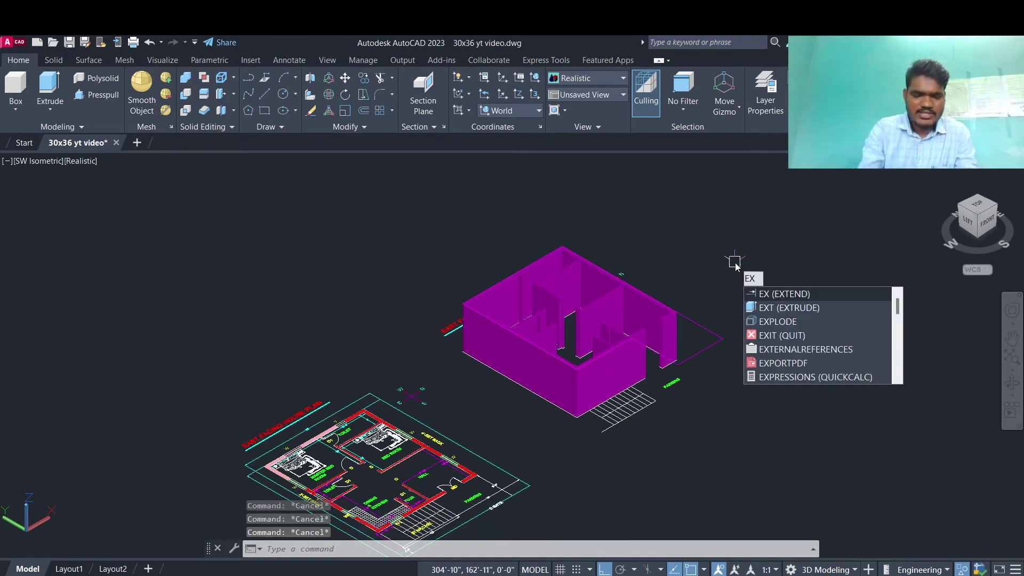
type("t")
- Extrude the roof outline polyline with EXT to a 6-inch height
key("Return")
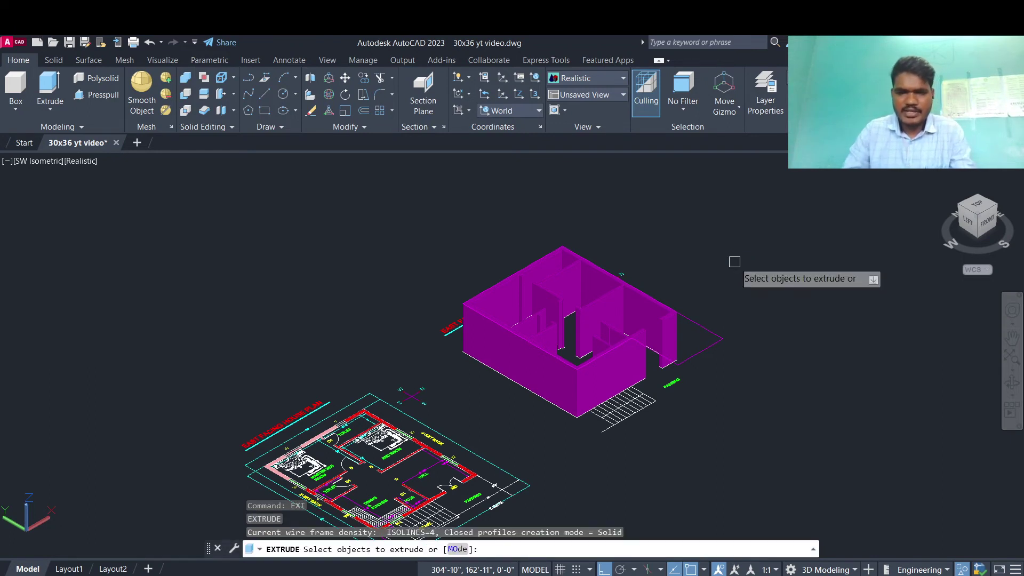
left_click(702, 322)
right_click(691, 319)
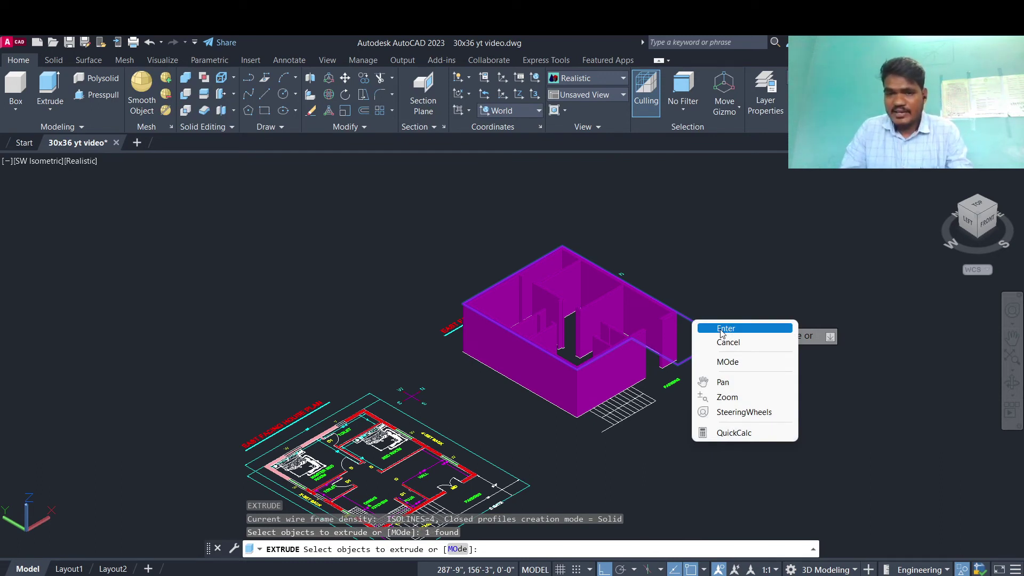
left_click(722, 331)
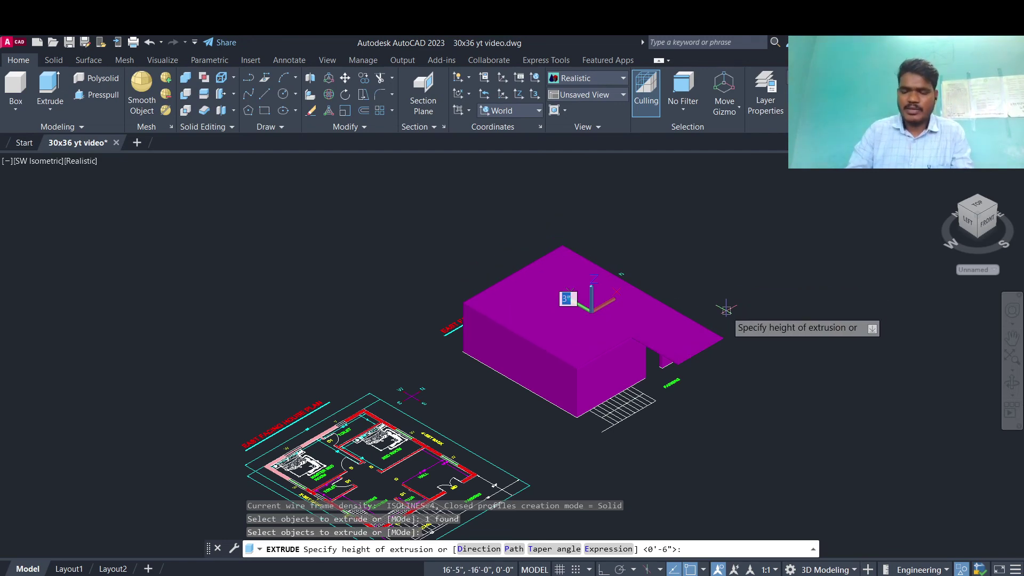
key("Return")
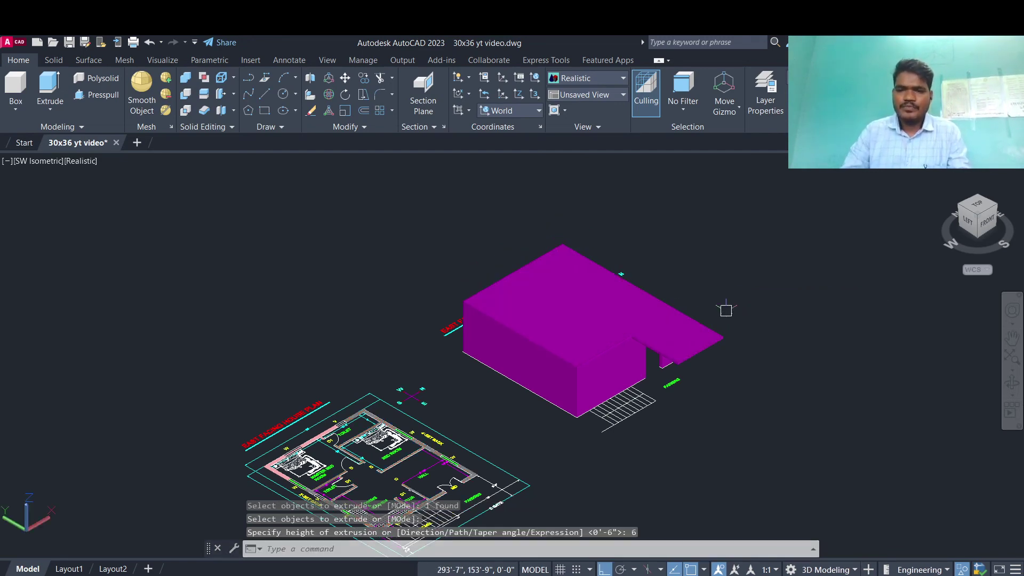
scroll(631, 322, "up", 5)
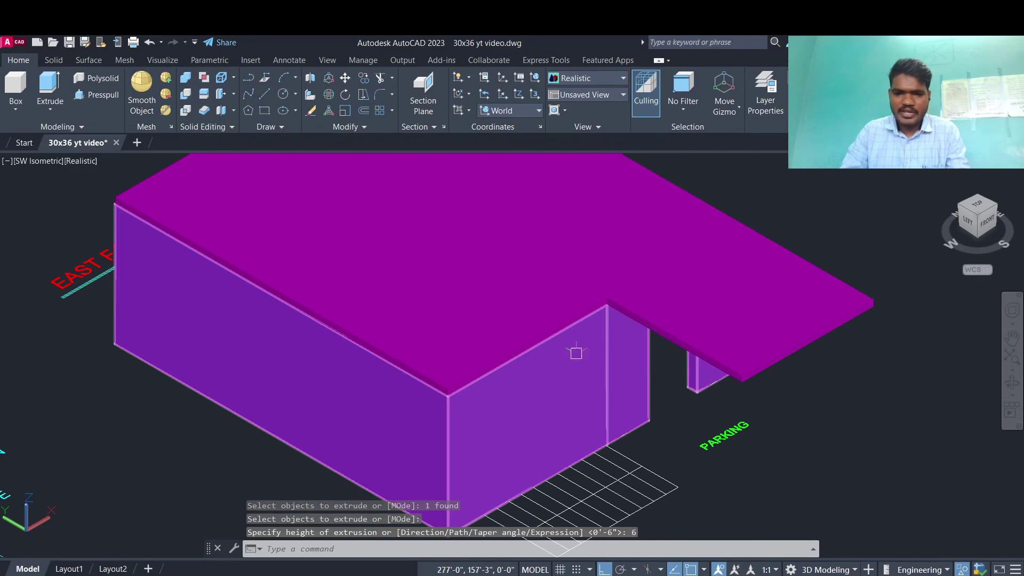
mouse_move(626, 424)
middle_mouse_down("shift")
mouse_move(606, 406)
mouse_move(481, 419)
mouse_move(527, 399)
mouse_move(656, 402)
mouse_move(643, 418)
middle_mouse_up("shift")
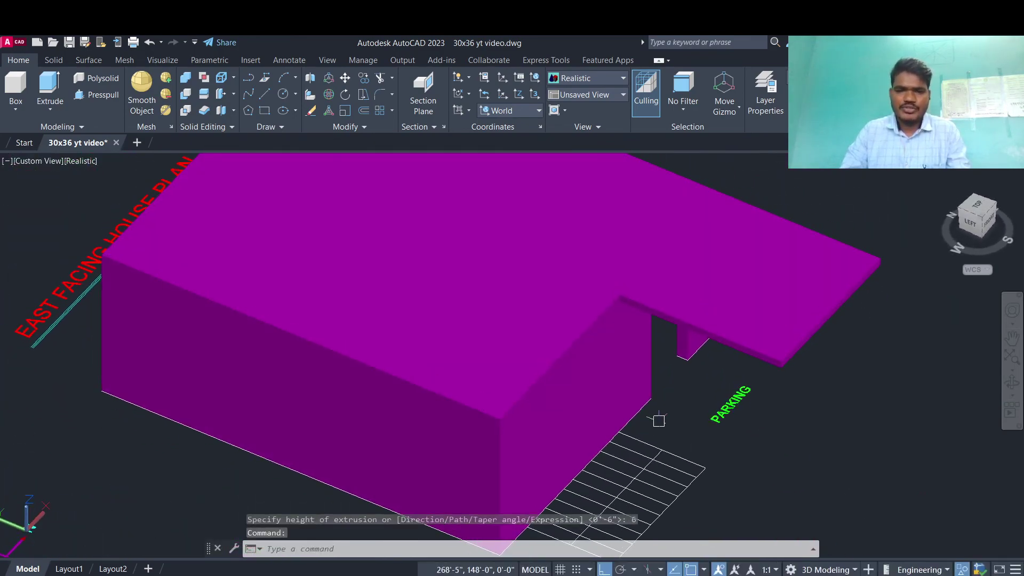
scroll(633, 404, "down", 3)
scroll(589, 410, "up", 2)
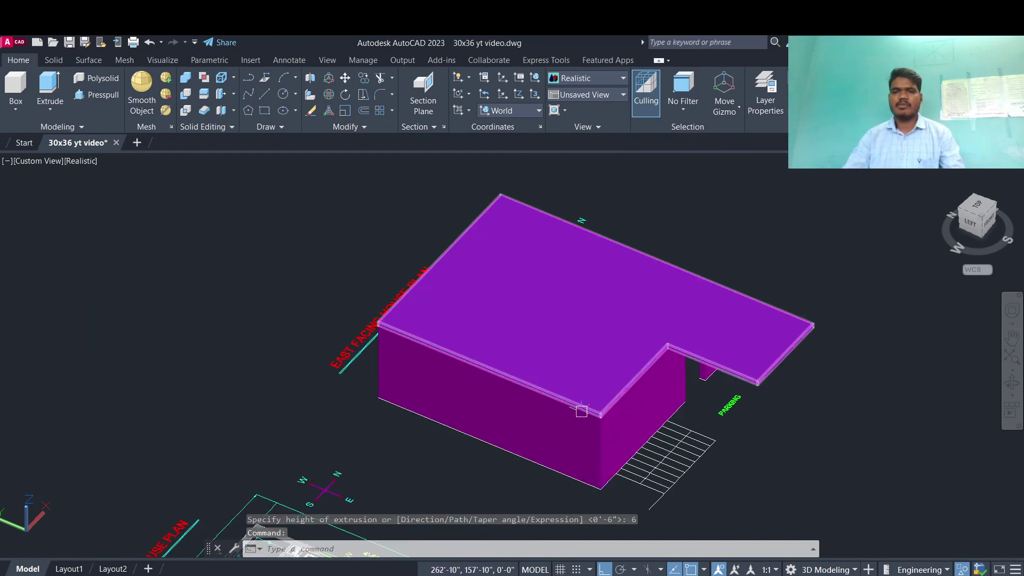